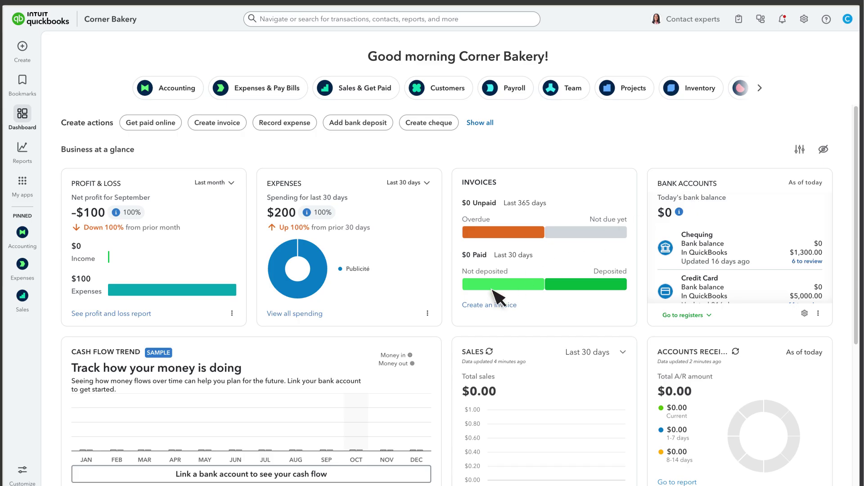
# Check the dashboard's widget layout editing mode and save the layout, and hide and show the financial info with the privacy option.
pyautogui.click(799, 149)
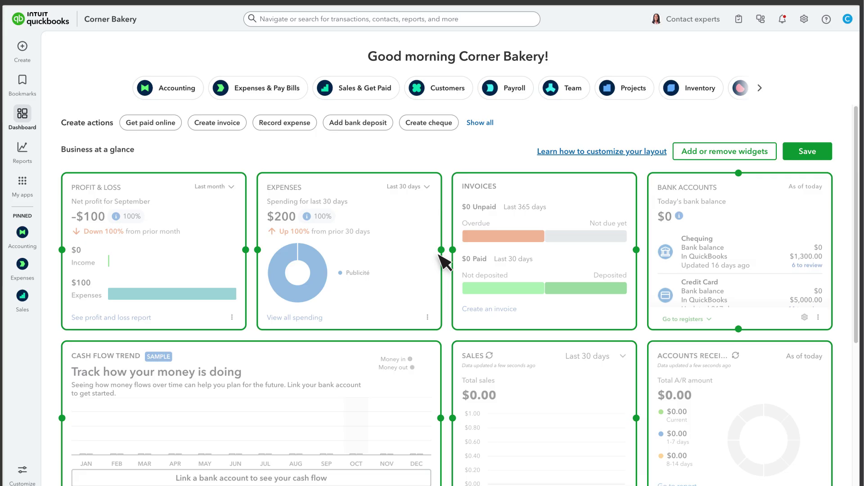
pyautogui.click(807, 152)
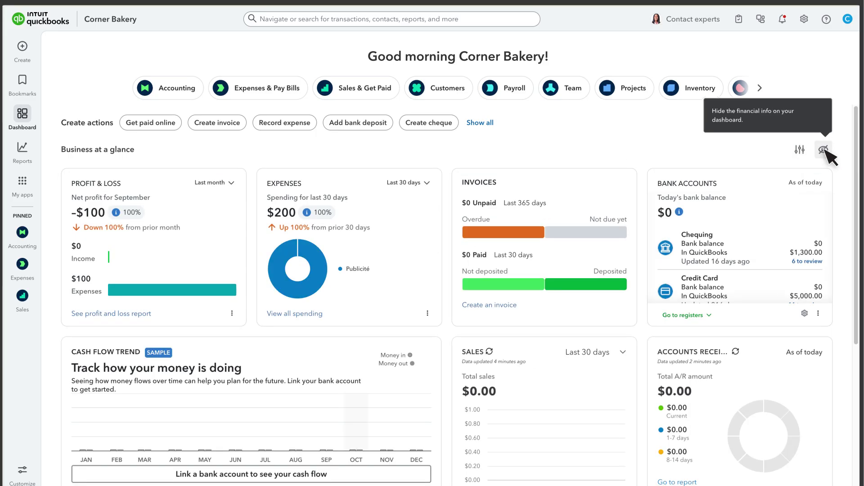
pyautogui.click(824, 151)
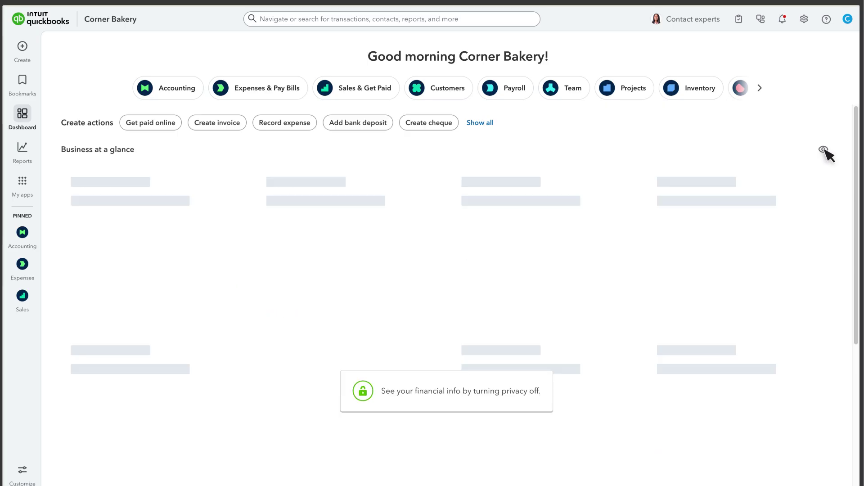
pyautogui.click(823, 151)
# View the standard reports list and the Accounting pages for bank transactions, integration transactions, receipts, reconciliation and chart of accounts.
pyautogui.click(22, 151)
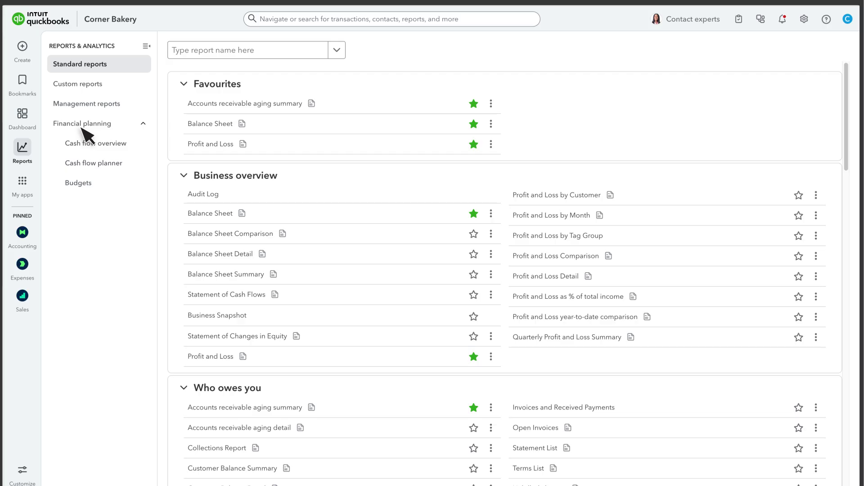
pyautogui.click(23, 183)
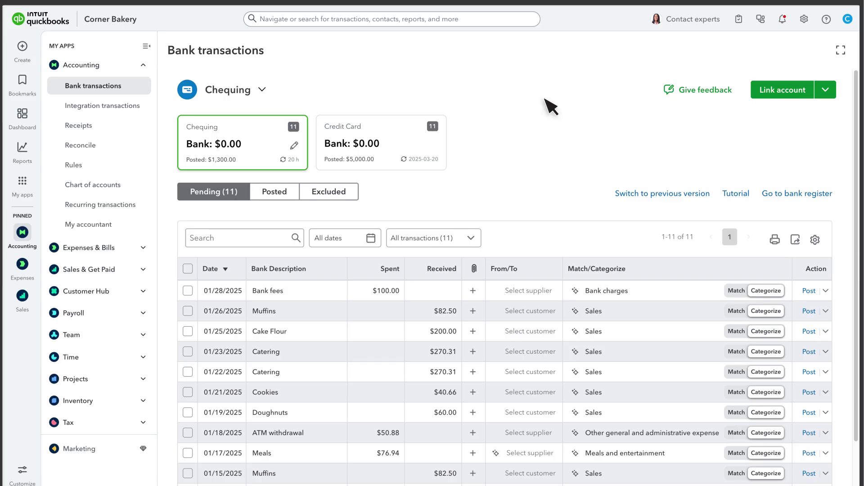
pyautogui.click(119, 107)
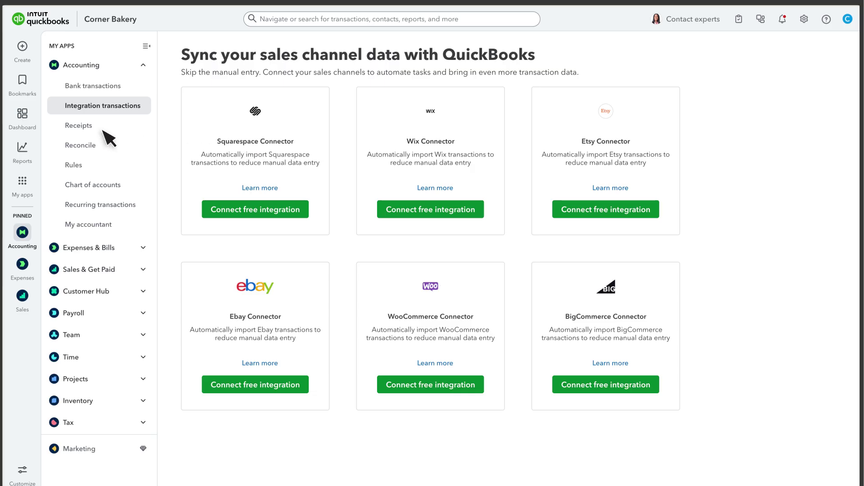
pyautogui.click(83, 129)
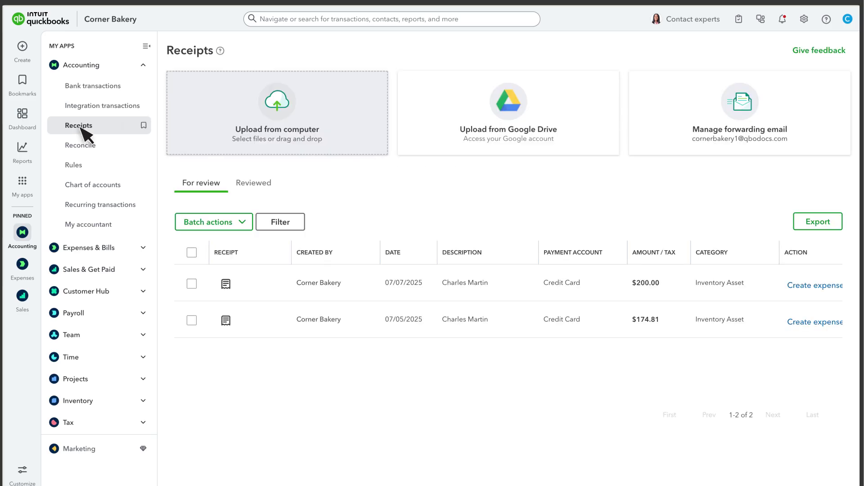
pyautogui.click(82, 147)
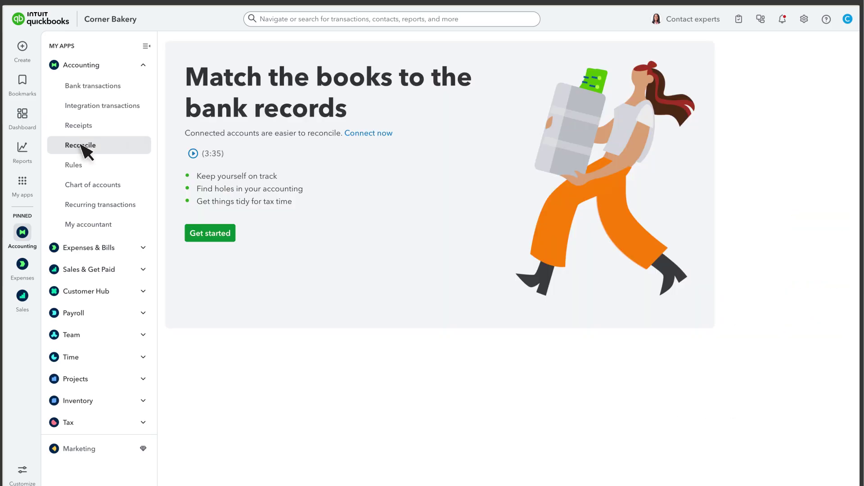
pyautogui.click(84, 187)
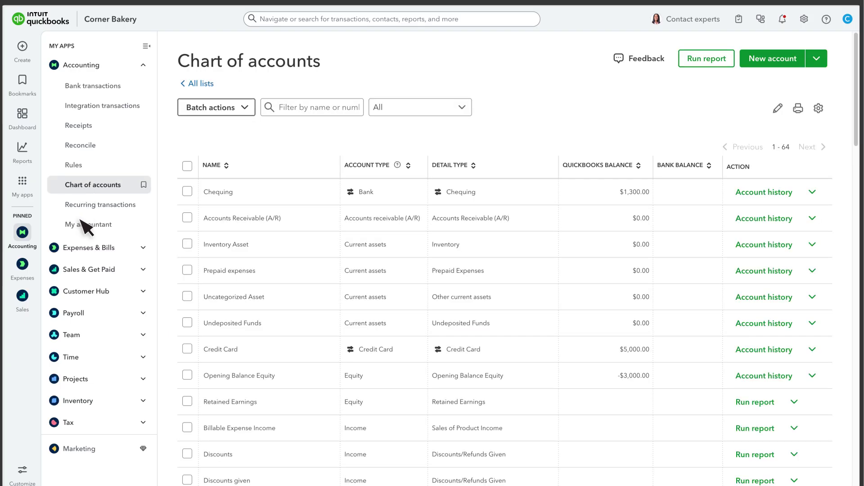
# View the Suppliers and Mileage pages of Expenses & Bills and the Sales & Get Paid overview.
pyautogui.click(81, 250)
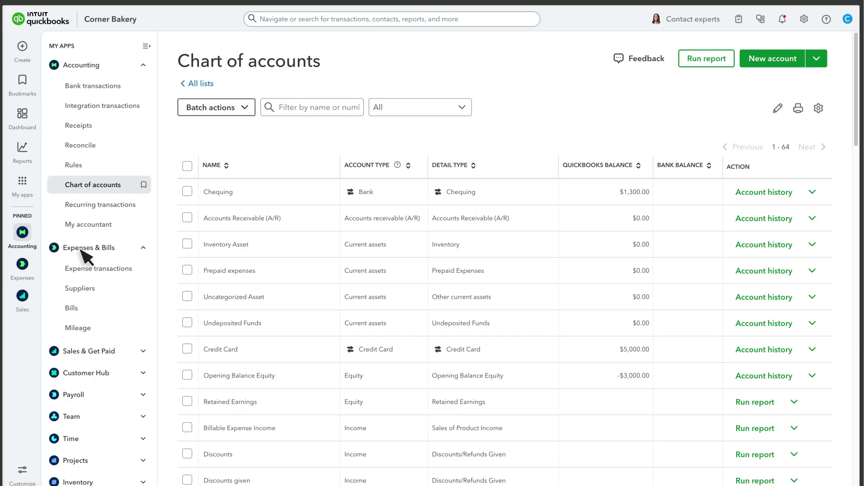
pyautogui.click(80, 289)
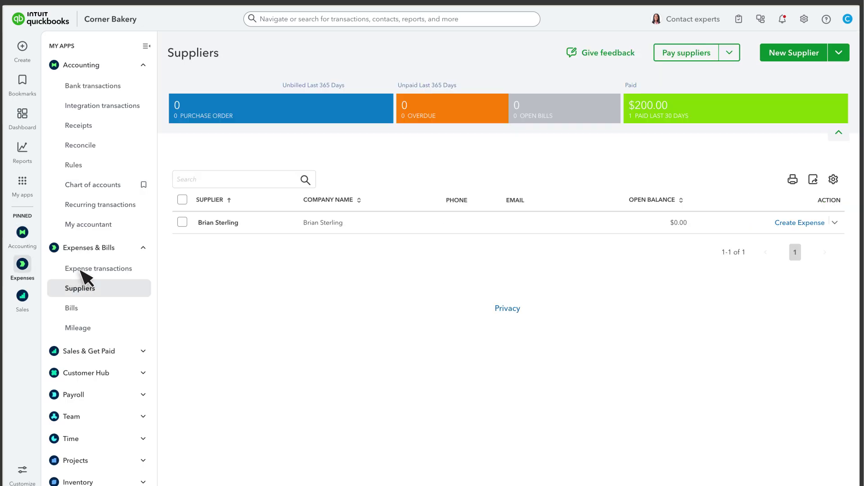
pyautogui.click(82, 330)
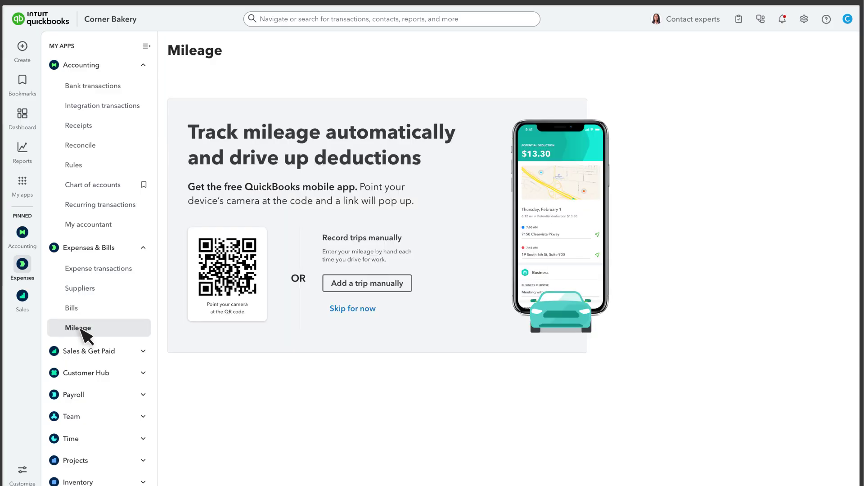
pyautogui.click(82, 352)
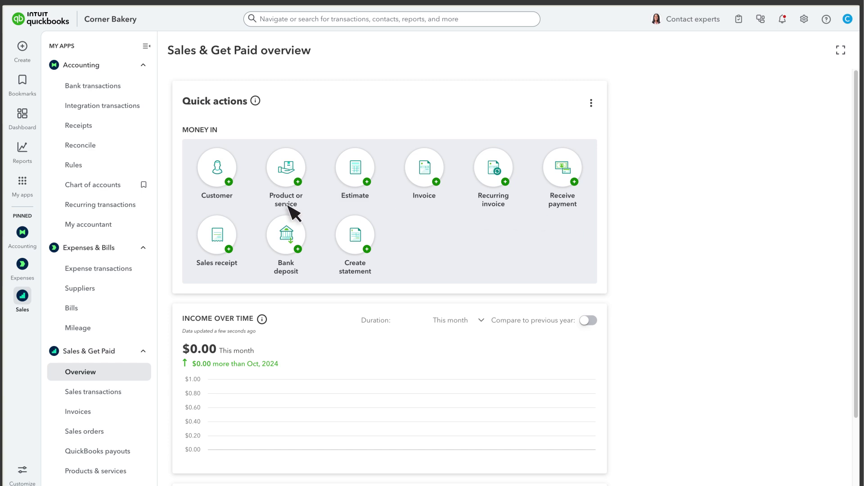
pyautogui.click(109, 355)
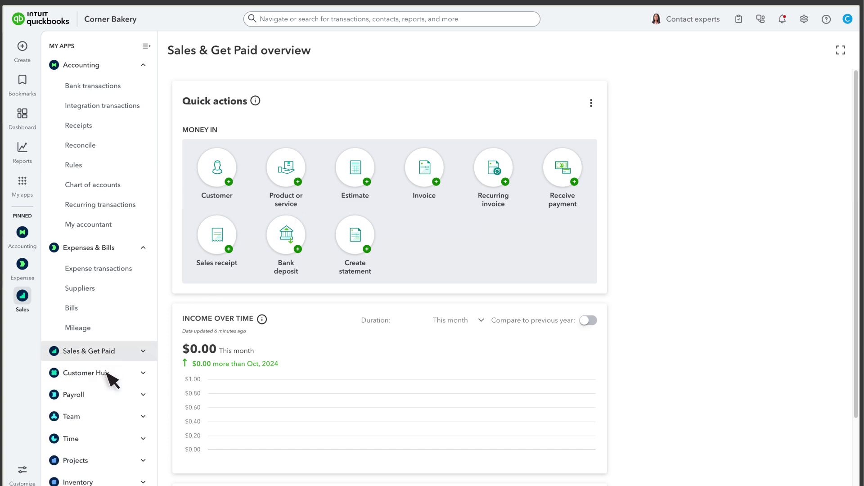
# View the Customers page in Customer Hub and collapse the Customer Hub, Expenses & Bills and Accounting sections.
pyautogui.click(108, 373)
pyautogui.click(98, 434)
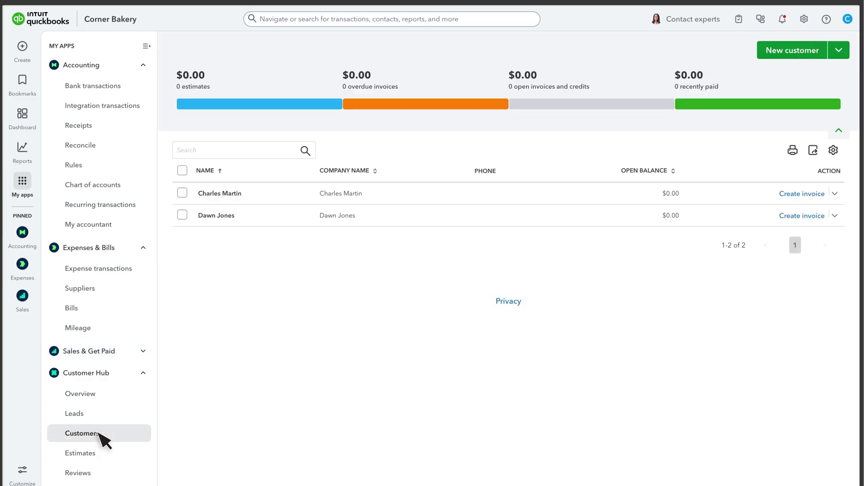
pyautogui.click(101, 375)
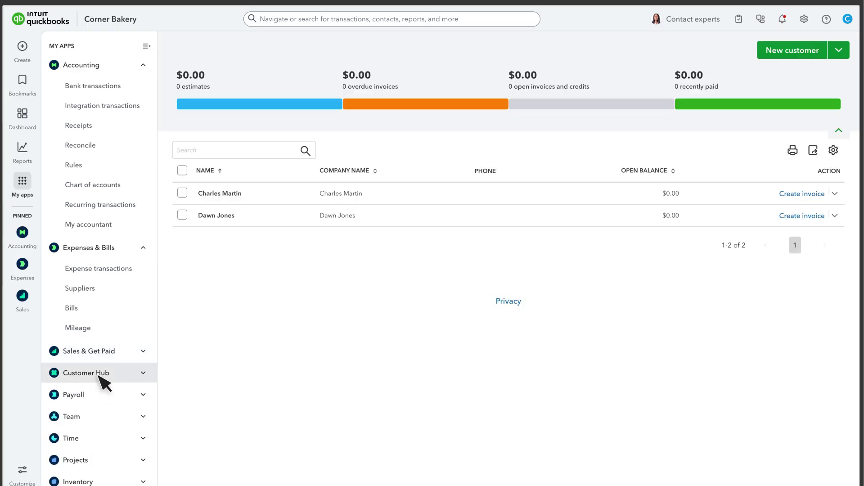
pyautogui.click(102, 250)
pyautogui.click(80, 65)
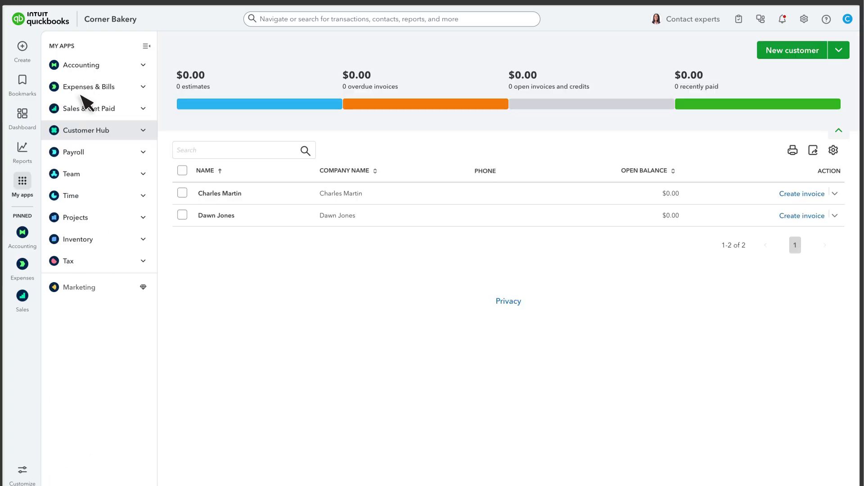
# View the Payroll overview and the Marketing page, and collapse the Payroll section.
pyautogui.click(80, 151)
pyautogui.click(87, 172)
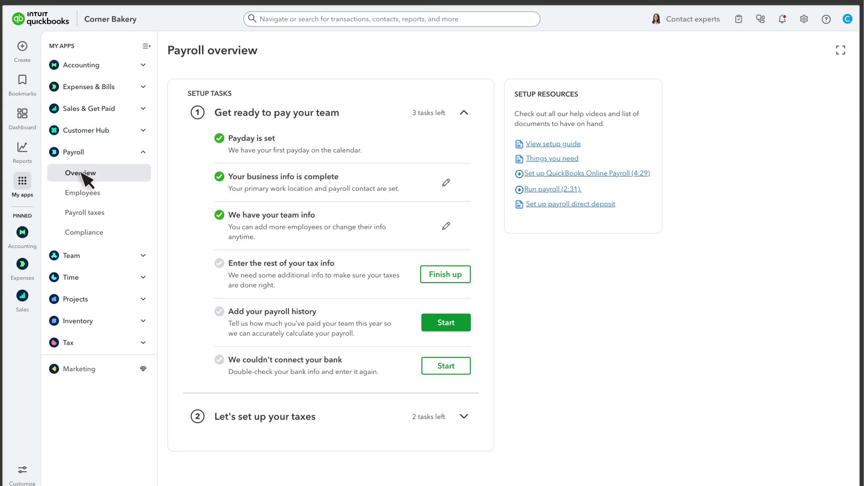
pyautogui.click(82, 369)
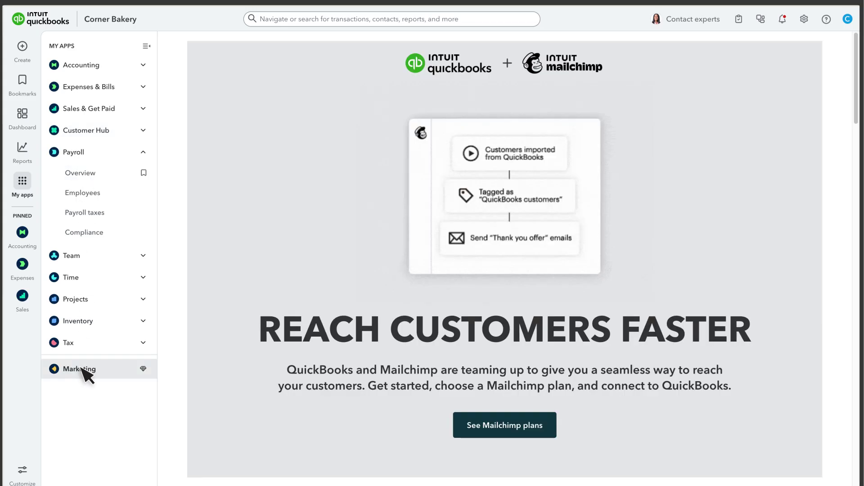
pyautogui.click(81, 153)
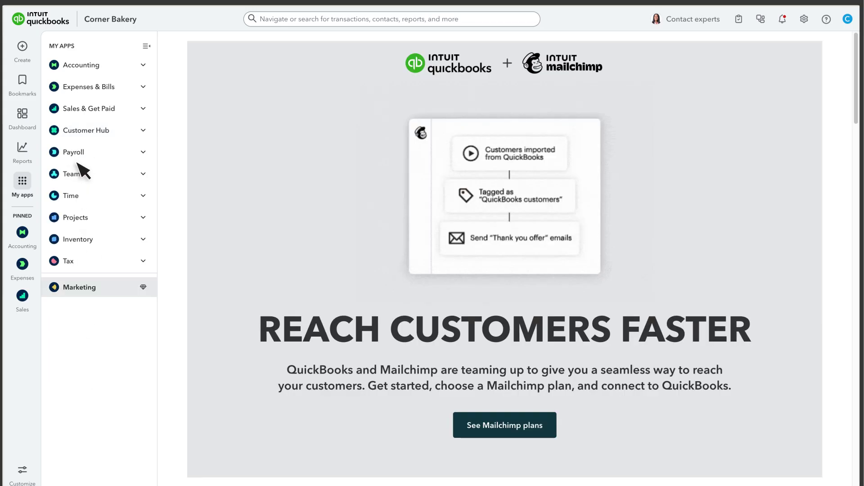
# View the Team app's Employees page and the Time app's Overview page, collapsing each section again.
pyautogui.click(72, 174)
pyautogui.click(77, 198)
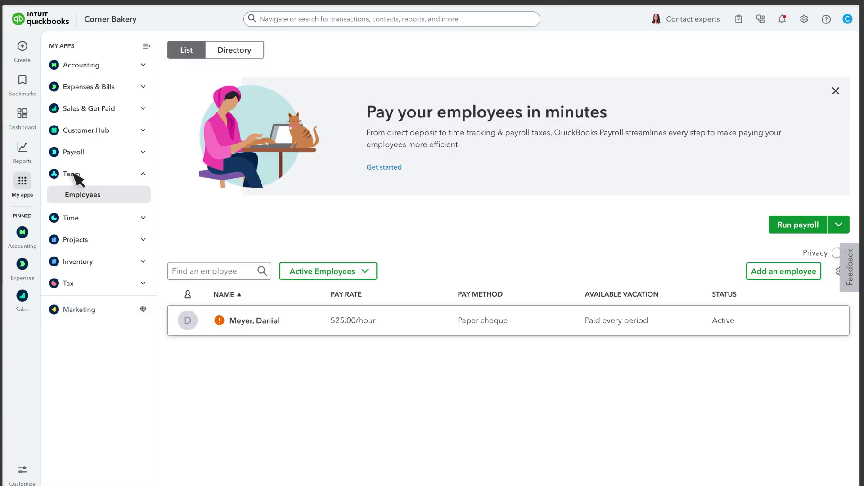
pyautogui.click(74, 173)
pyautogui.click(74, 196)
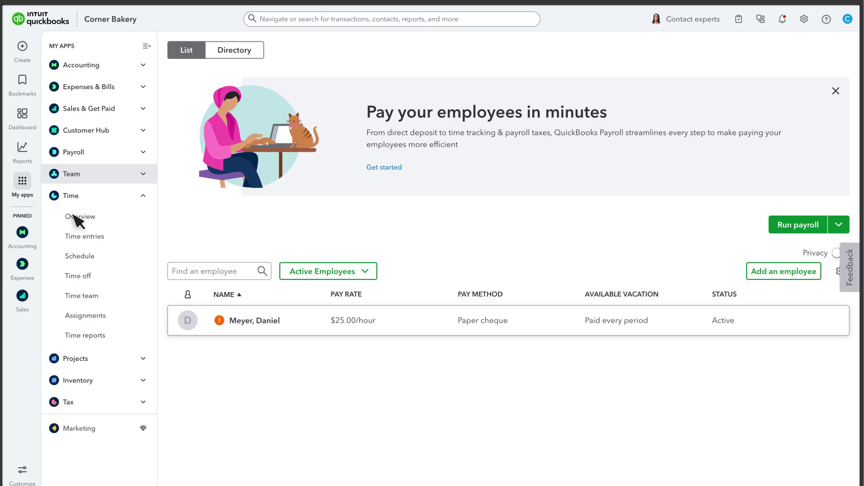
pyautogui.click(78, 217)
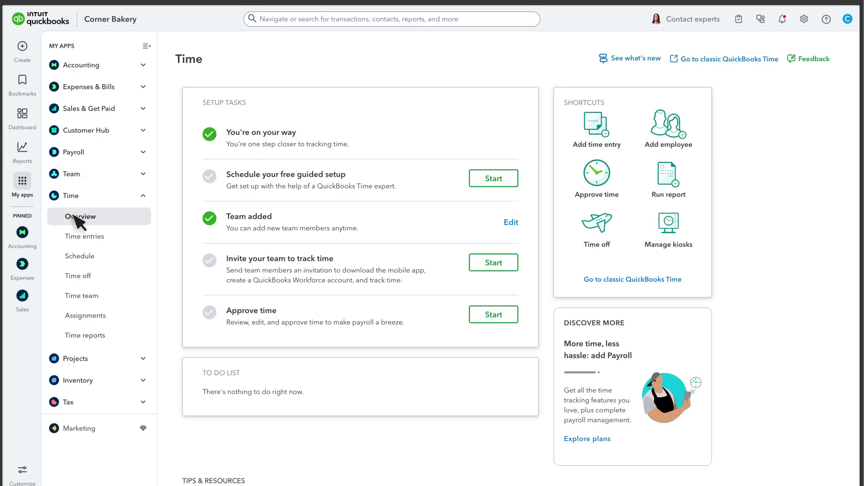
pyautogui.click(74, 196)
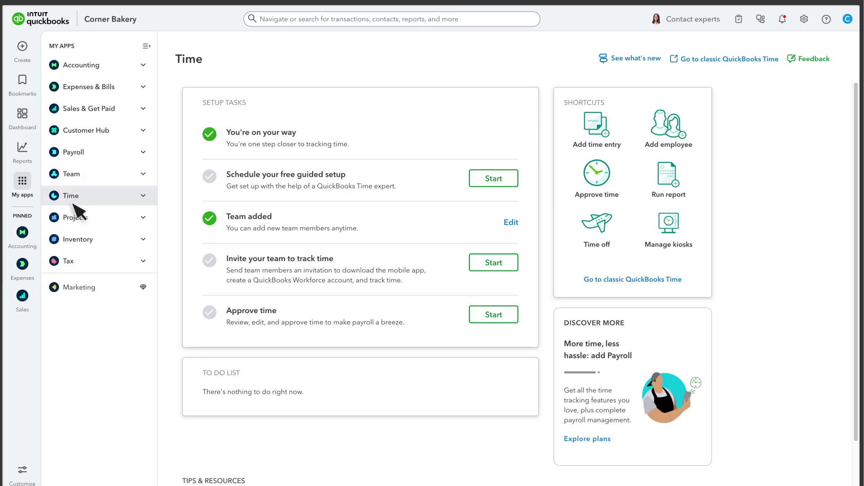
# View the main pages of the remaining business apps: Projects list, Inventory products and services, and Tax overview.
pyautogui.click(75, 218)
pyautogui.click(75, 238)
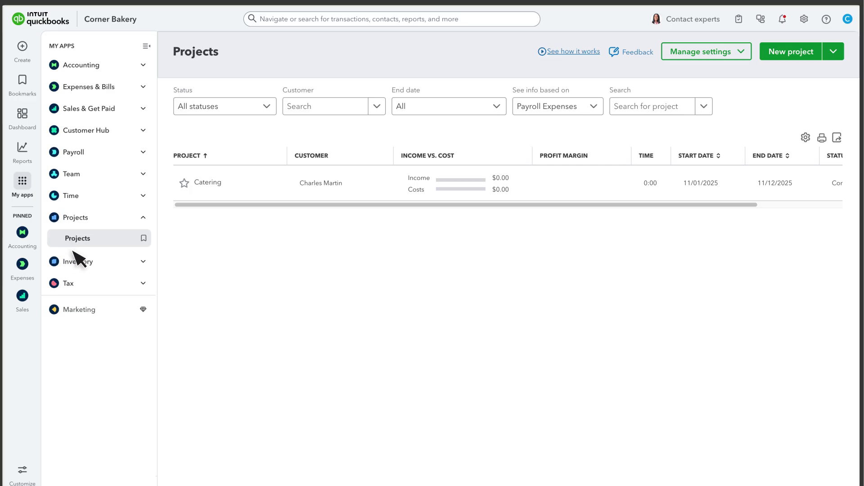
pyautogui.click(78, 261)
pyautogui.click(77, 282)
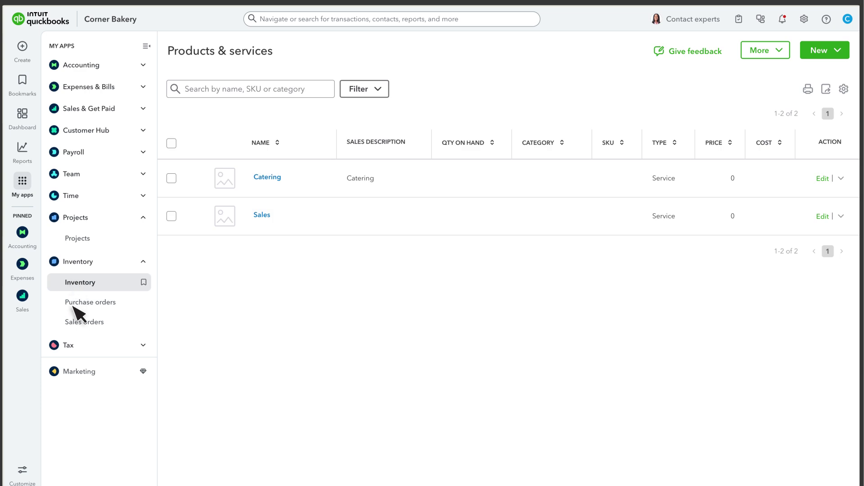
pyautogui.click(76, 347)
pyautogui.click(77, 367)
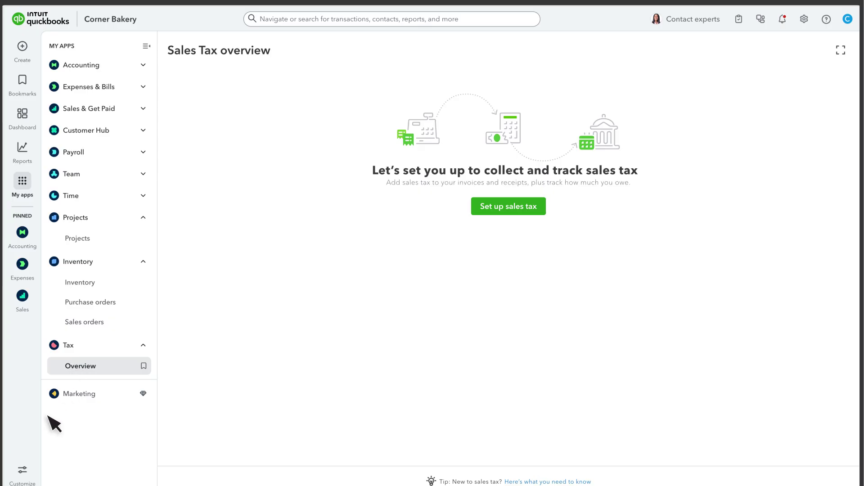
# Customize the app menus so that Expenses & Pay Bills sits below Sales & Get Paid, and save the order.
pyautogui.click(23, 470)
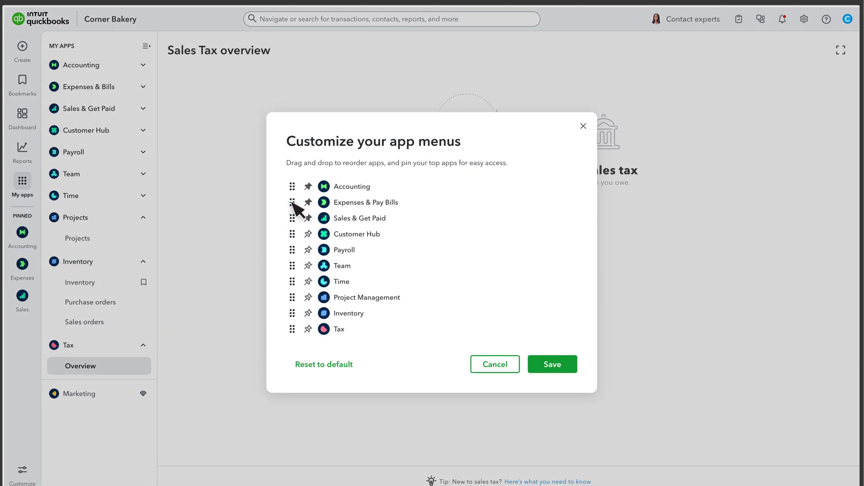
pyautogui.moveTo(293, 205); pyautogui.dragTo(293, 219)
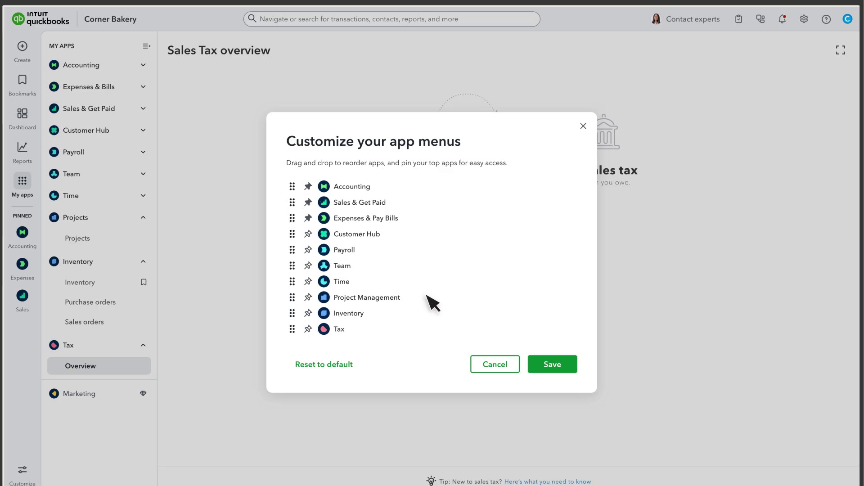
pyautogui.click(555, 366)
# Look through the bookmarks, the create options and the company settings menu, closing the settings menu again.
pyautogui.click(24, 82)
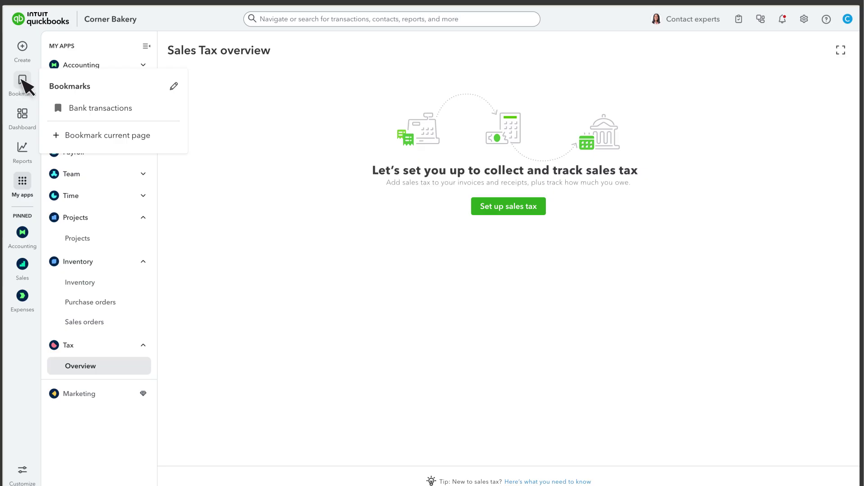
pyautogui.click(22, 47)
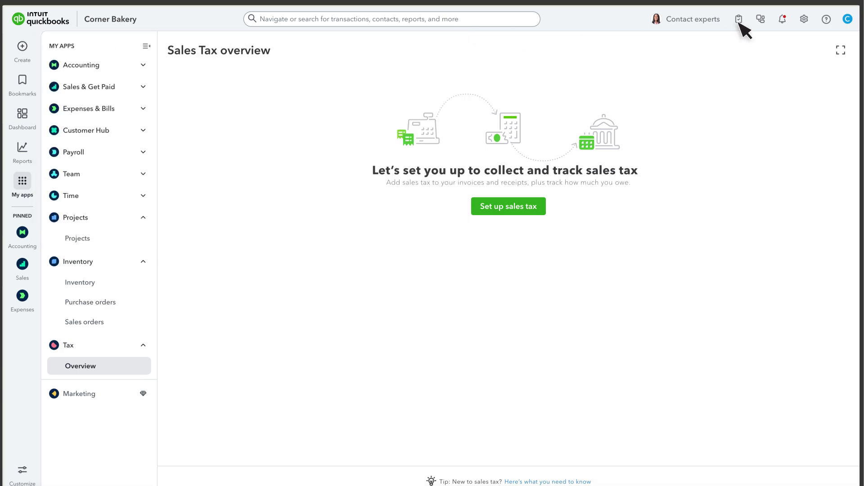
pyautogui.click(804, 19)
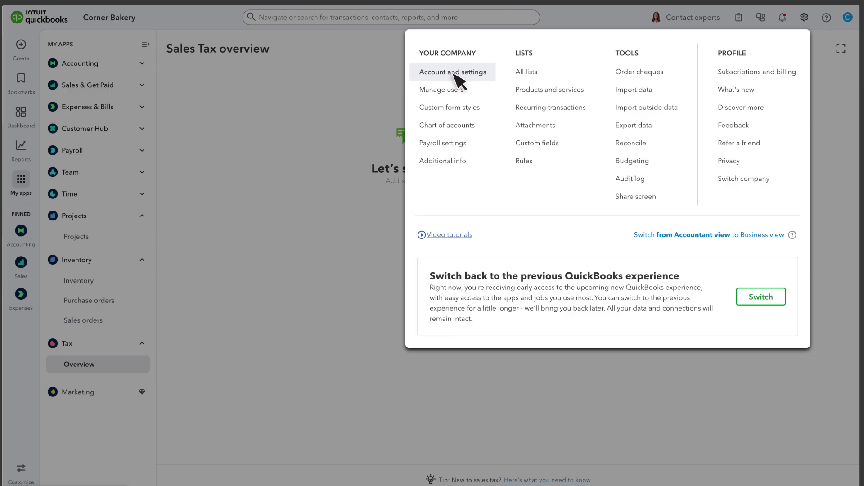
pyautogui.click(805, 18)
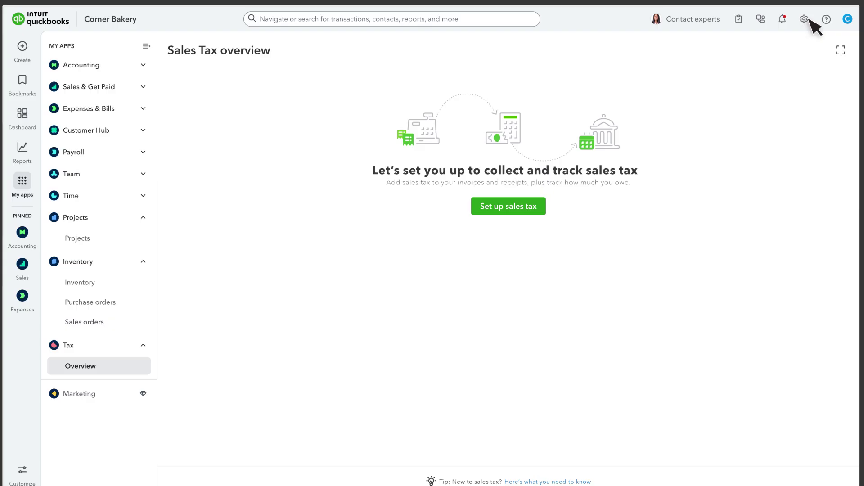
# Open the help assistant and switch it to searching for help articles.
pyautogui.click(828, 20)
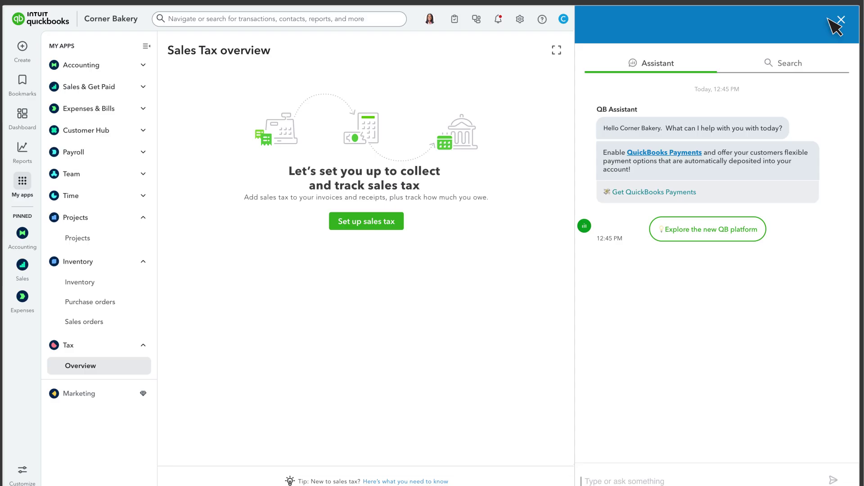
pyautogui.click(789, 65)
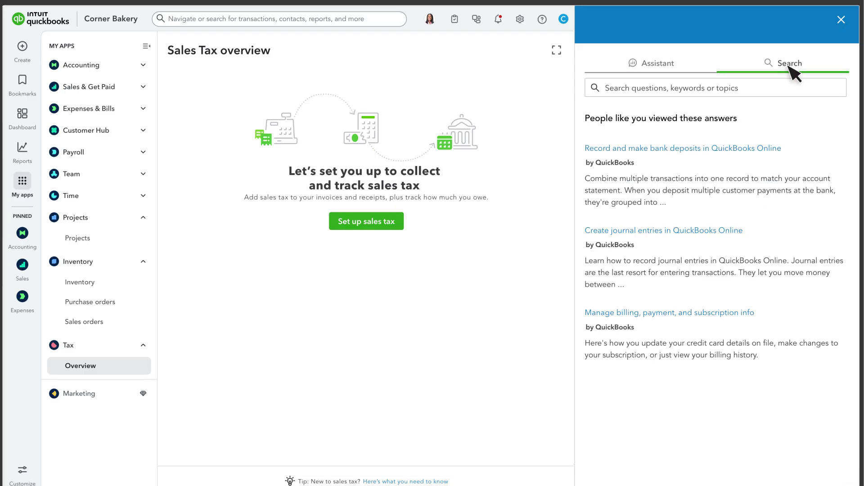